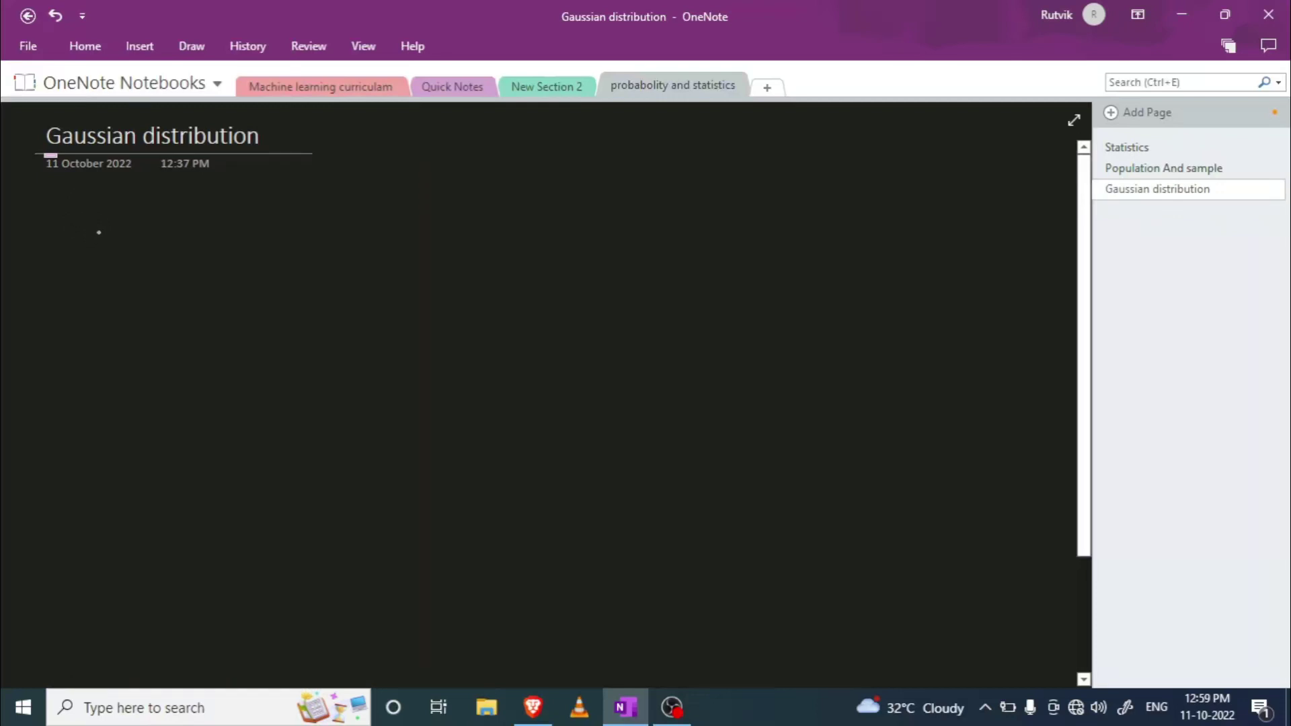
Step: Handwrite 'random variable' with a bracket branching into 'continuous' and 'discrete'
mouse_move(99, 236)
left_mouse_down()
mouse_move(319, 225)
mouse_move(343, 237)
mouse_move(404, 228)
mouse_move(405, 201)
mouse_move(494, 200)
left_mouse_up()
left_click_drag(504, 192, 603, 189)
mouse_move(404, 229)
left_mouse_down()
mouse_move(395, 254)
mouse_move(447, 267)
mouse_move(598, 266)
left_mouse_up()
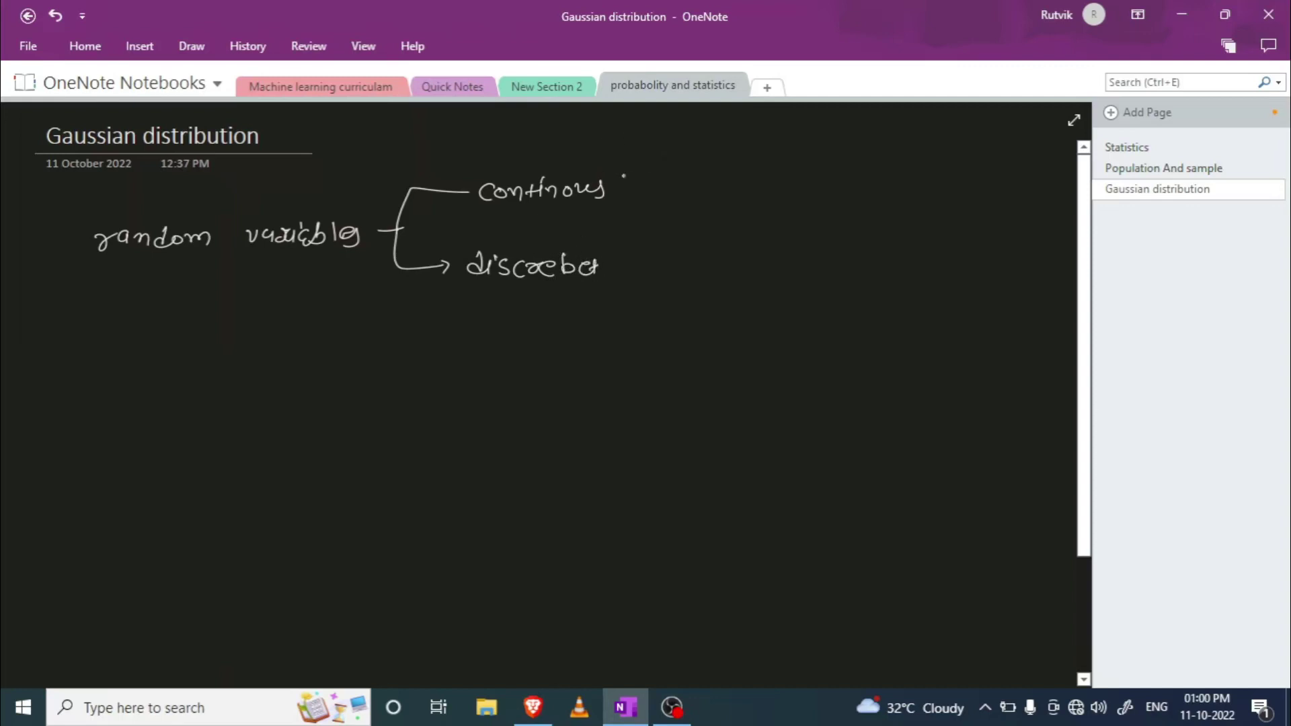
Step: Label the continuous branch 'r.V' and the discrete branch 'r.x'
left_click_drag(623, 186, 675, 179)
left_click(646, 193)
left_click_drag(623, 268, 667, 270)
left_click(643, 267)
left_click_drag(669, 257, 657, 270)
Step: Write the bracketed continuous example list [101, 102, 103, 104.5 … n]
mouse_move(146, 350)
left_mouse_down()
mouse_move(156, 336)
mouse_move(173, 353)
left_mouse_up()
left_click_drag(191, 351, 207, 352)
left_click_drag(222, 337, 250, 355)
mouse_move(271, 329)
left_mouse_down()
mouse_move(271, 350)
mouse_move(283, 333)
mouse_move(295, 354)
left_mouse_up()
mouse_move(312, 346)
left_mouse_down()
mouse_move(307, 359)
mouse_move(333, 346)
left_mouse_up()
mouse_move(348, 337)
left_mouse_down()
mouse_move(406, 354)
mouse_move(441, 336)
left_mouse_up()
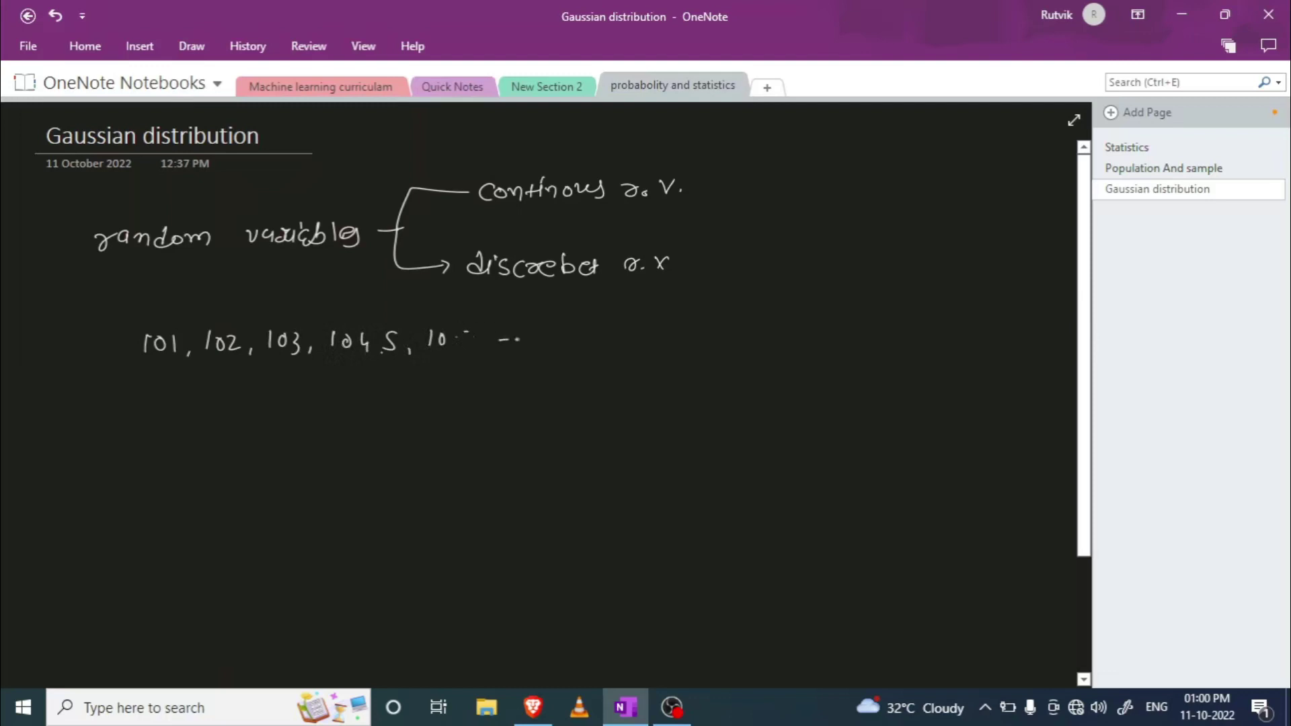
mouse_move(560, 334)
left_mouse_down()
mouse_move(570, 325)
mouse_move(574, 339)
left_mouse_up()
left_click_drag(580, 322, 576, 344)
mouse_move(144, 329)
left_mouse_down()
mouse_move(133, 344)
mouse_move(152, 361)
mouse_move(97, 432)
mouse_move(214, 397)
left_mouse_up()
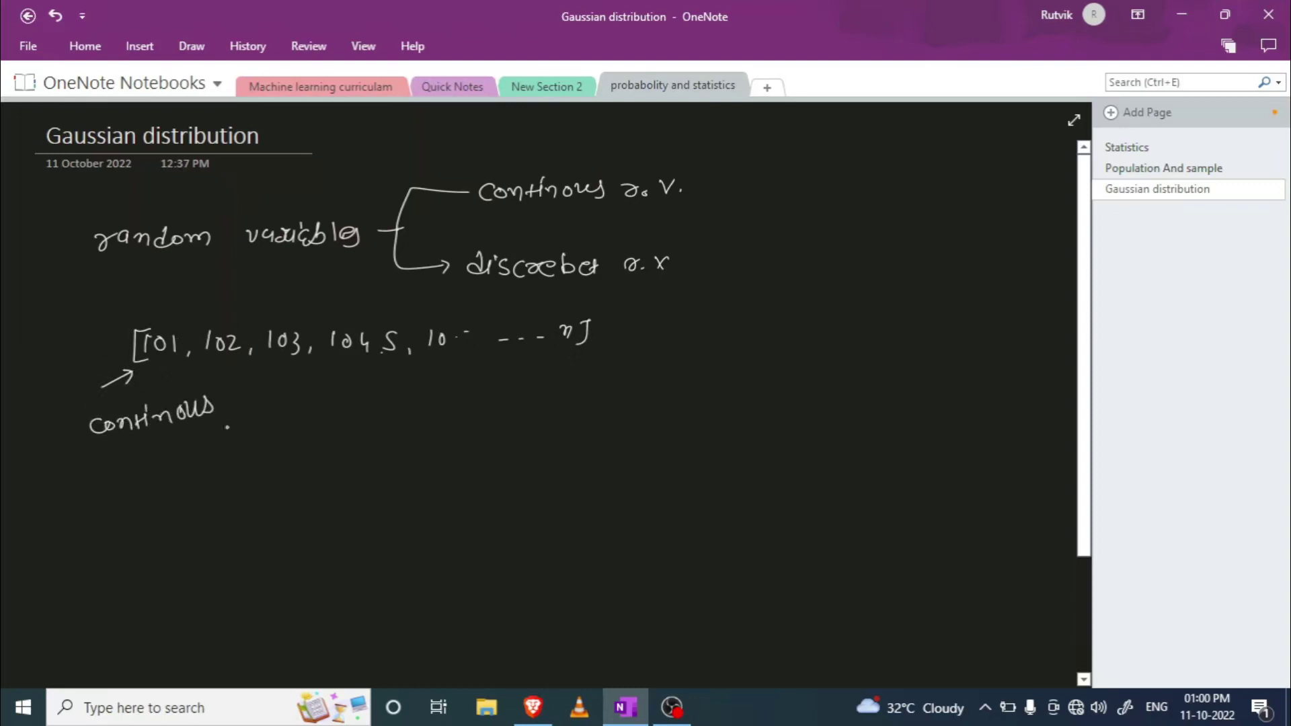
Step: Start the discrete list with an arrow and '[1, 2, 3'
left_click_drag(316, 433, 482, 433)
left_click_drag(498, 410, 510, 435)
mouse_move(525, 413)
left_mouse_down()
mouse_move(545, 433)
mouse_move(562, 425)
left_mouse_up()
Step: Close the list with 6, label it 'dice' and 'discrete random variable', and start '→ continuous' below
mouse_move(574, 403)
left_mouse_down()
mouse_move(584, 401)
mouse_move(573, 434)
mouse_move(620, 387)
left_mouse_up()
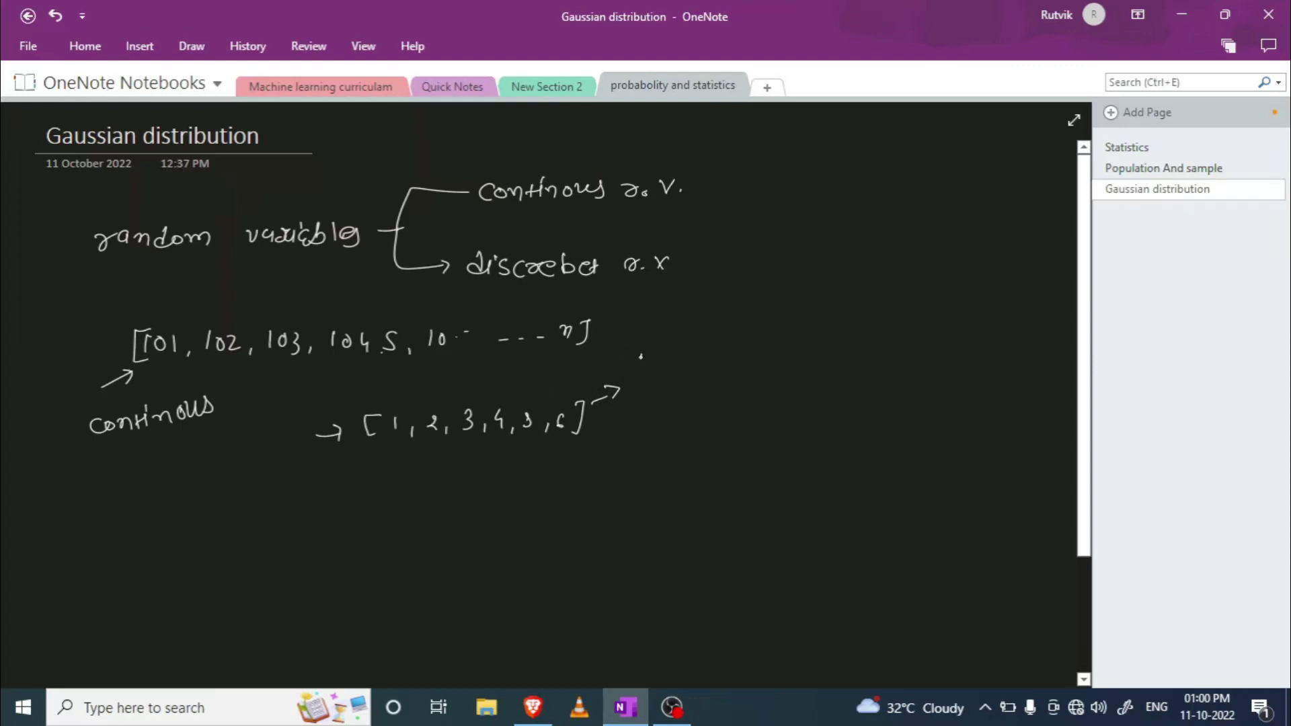
mouse_move(642, 366)
left_mouse_down()
mouse_move(644, 379)
mouse_move(672, 377)
left_mouse_up()
left_click_drag(586, 403, 592, 407)
mouse_move(573, 422)
left_mouse_down()
mouse_move(816, 411)
mouse_move(856, 422)
mouse_move(927, 408)
mouse_move(931, 391)
mouse_move(990, 406)
left_mouse_up()
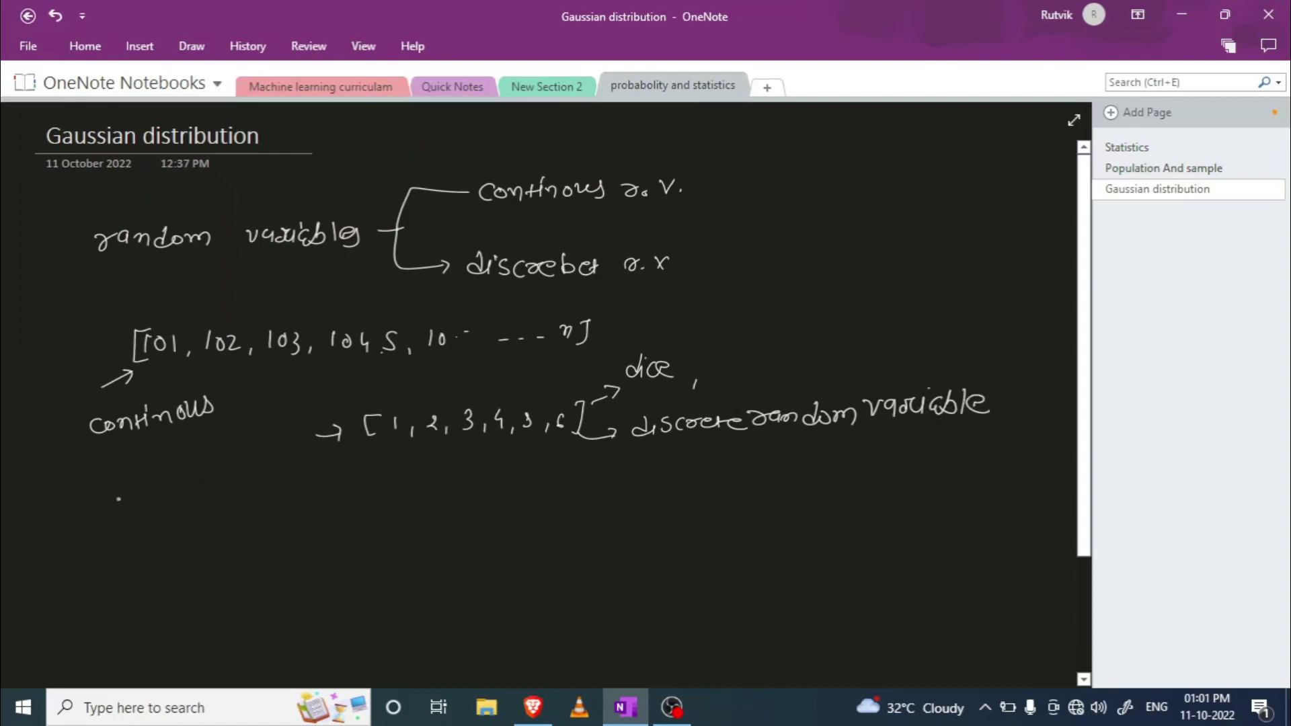
mouse_move(110, 508)
left_mouse_down()
mouse_move(141, 508)
mouse_move(132, 515)
left_mouse_up()
mouse_move(180, 500)
left_mouse_down()
mouse_move(221, 515)
mouse_move(299, 499)
left_mouse_up()
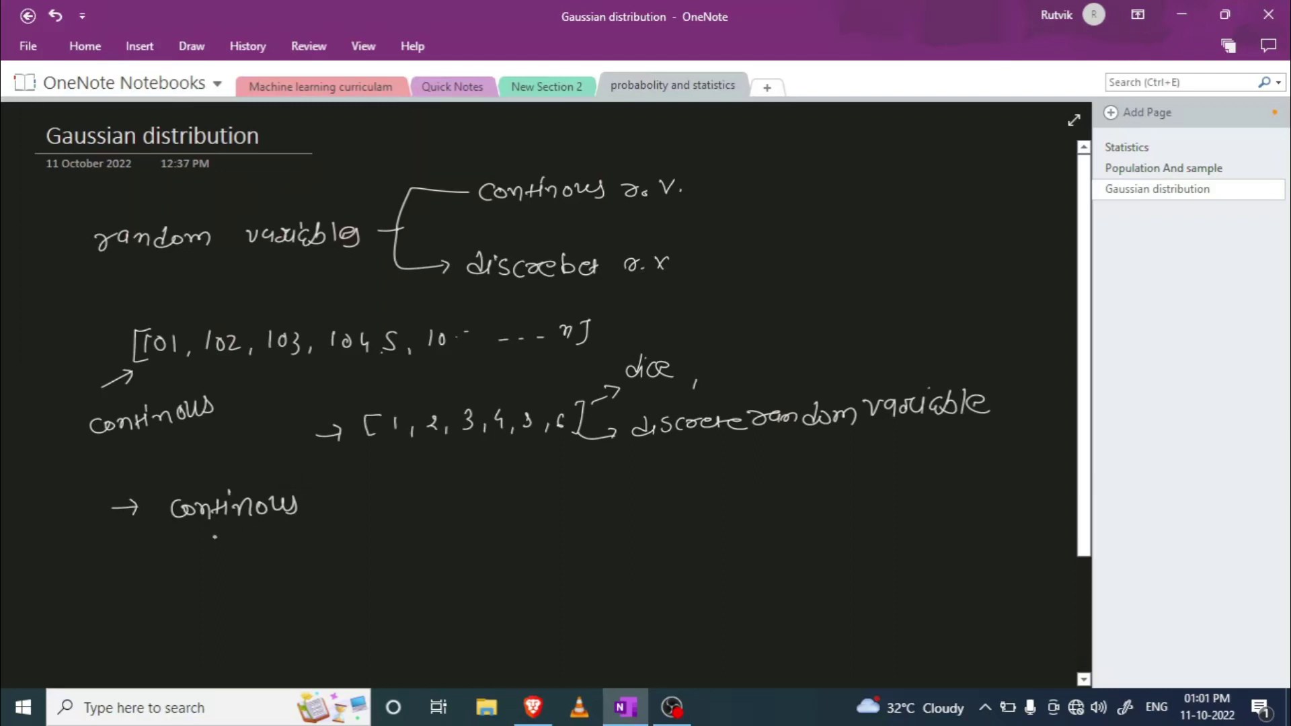
Step: Draw a small arrow under 'continuous' and write 'random variable' after it
mouse_move(210, 538)
left_mouse_down()
mouse_move(260, 538)
mouse_move(247, 547)
left_mouse_up()
left_click_drag(327, 501, 426, 506)
left_click(445, 495)
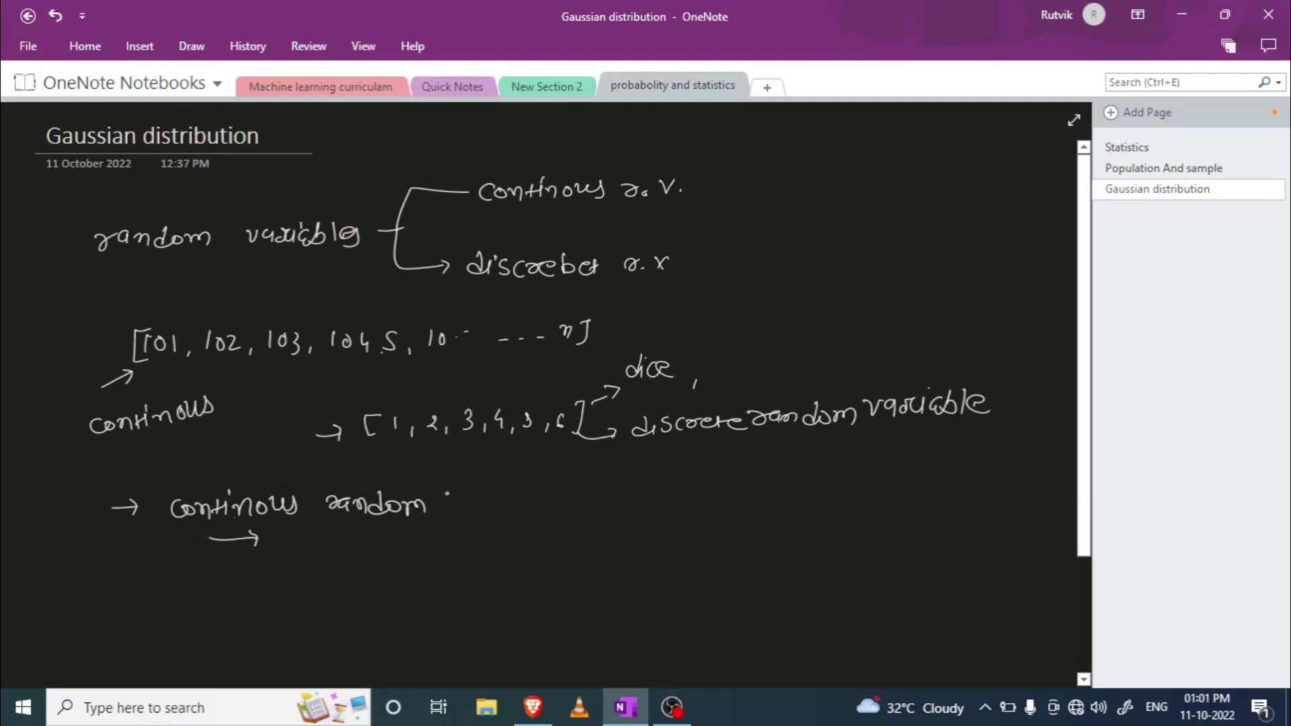
left_click_drag(461, 492, 586, 503)
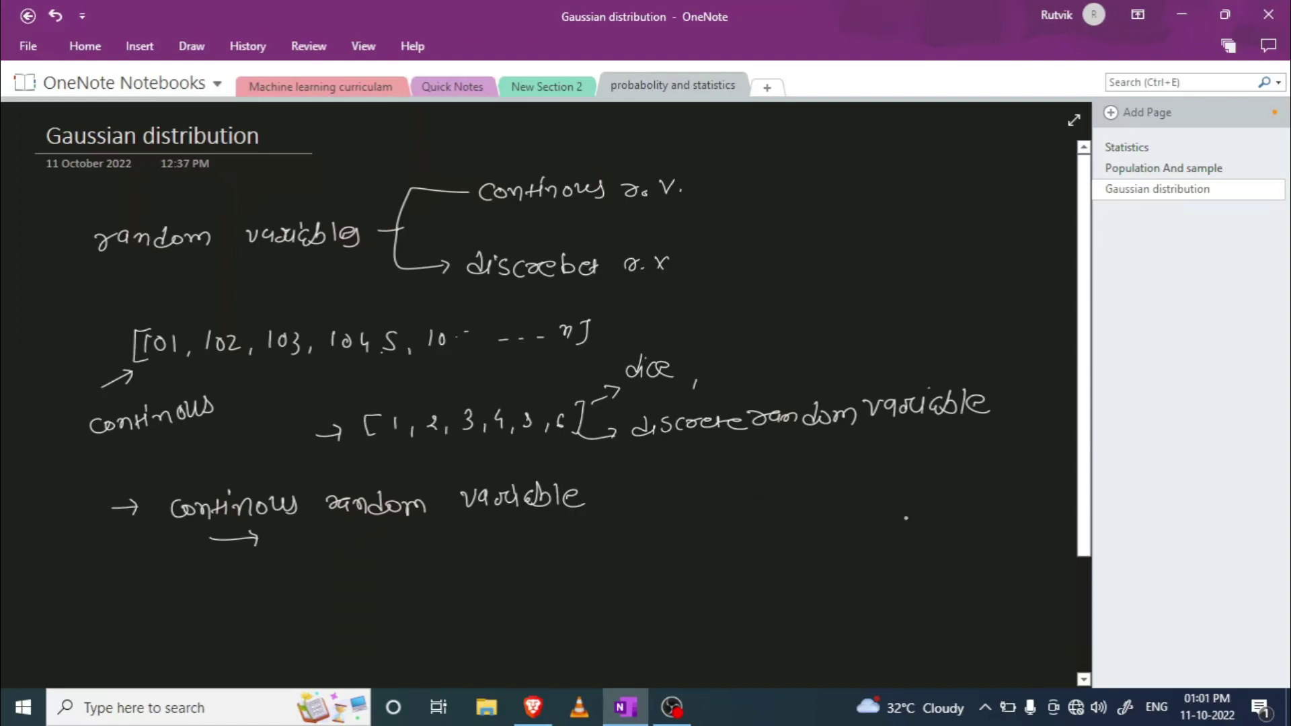
Step: Below the previous notes, write '→ input column (x)'
scroll(1087, 592, "down", 3)
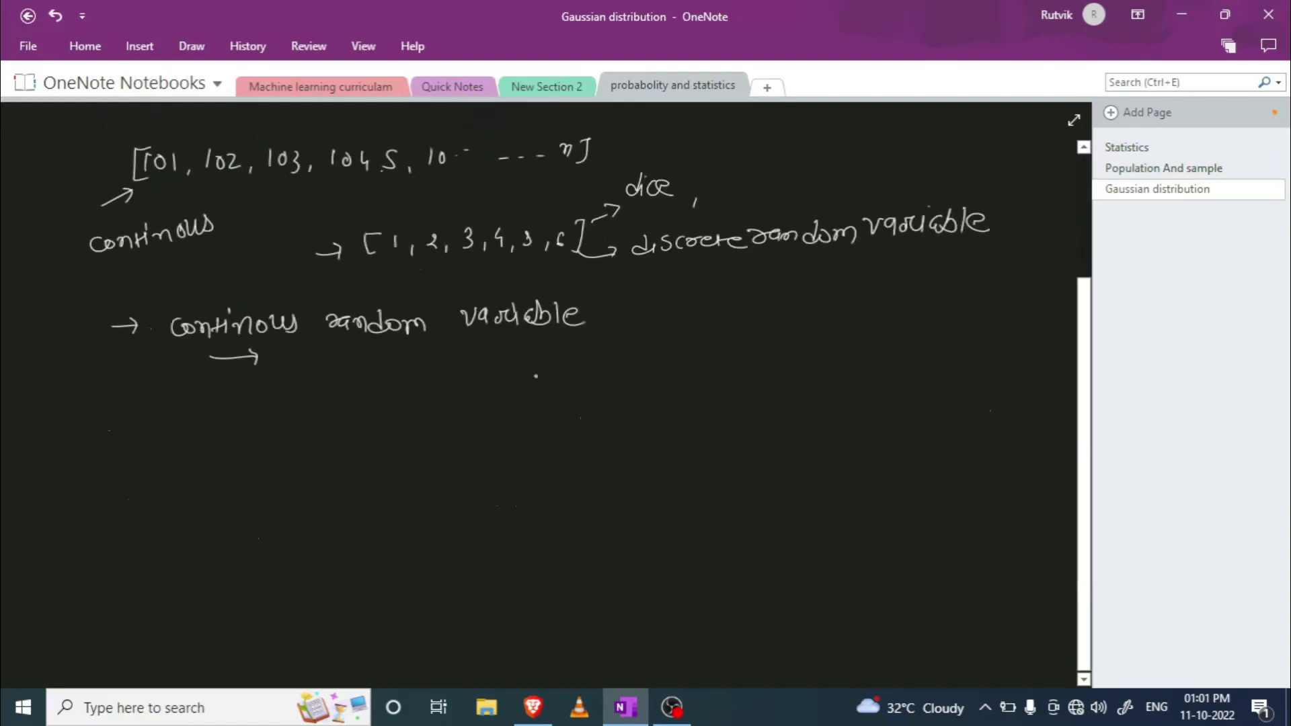
left_click_drag(180, 432, 206, 427)
mouse_move(197, 422)
left_mouse_down()
mouse_move(208, 427)
mouse_move(193, 437)
left_mouse_up()
mouse_move(257, 416)
left_mouse_down()
mouse_move(256, 435)
mouse_move(306, 431)
left_mouse_up()
mouse_move(309, 415)
left_mouse_down()
mouse_move(317, 430)
mouse_move(329, 418)
mouse_move(348, 431)
left_mouse_up()
left_click_drag(356, 422, 371, 430)
left_click_drag(378, 429, 464, 428)
left_click(455, 410)
mouse_move(472, 410)
left_mouse_down()
mouse_move(485, 425)
mouse_move(472, 426)
left_mouse_up()
mouse_move(490, 404)
left_mouse_down()
mouse_move(494, 428)
mouse_move(559, 406)
mouse_move(573, 423)
mouse_move(577, 401)
mouse_move(533, 468)
mouse_move(618, 479)
left_mouse_up()
Step: Add '~ N(μ, σ²)' with labels gaussian, mean and an underlined variance
left_click(605, 406)
mouse_move(617, 399)
left_mouse_down()
mouse_move(611, 423)
mouse_move(653, 411)
mouse_move(640, 394)
mouse_move(669, 357)
mouse_move(746, 344)
mouse_move(756, 356)
left_mouse_up()
left_click(687, 354)
left_click(673, 422)
left_click(681, 431)
mouse_move(672, 424)
left_mouse_down()
mouse_move(718, 397)
mouse_move(718, 424)
mouse_move(767, 380)
mouse_move(808, 380)
mouse_move(833, 358)
mouse_move(890, 368)
left_mouse_up()
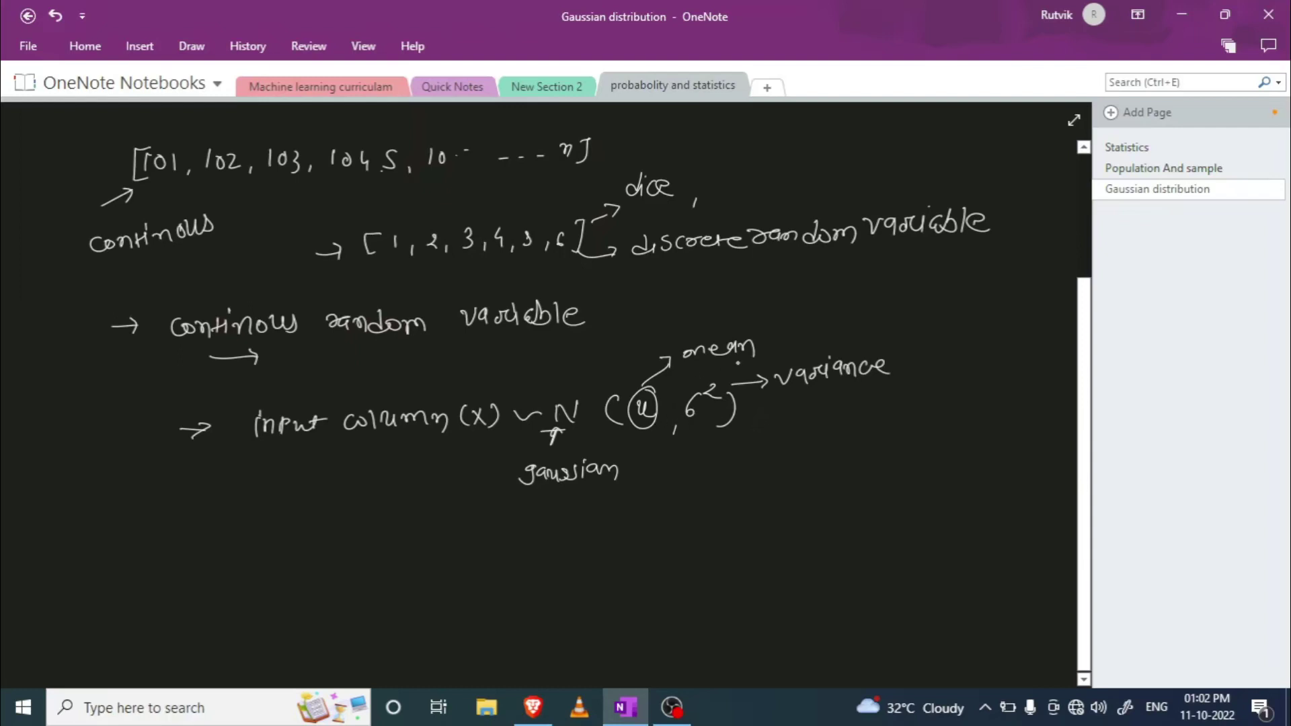
left_click_drag(785, 392, 816, 390)
Step: Write '→ converge → gaussian dist →' below the N(μ, σ²) line
mouse_move(194, 529)
left_mouse_down()
mouse_move(216, 529)
mouse_move(208, 536)
left_mouse_up()
mouse_move(267, 523)
left_mouse_down()
mouse_move(259, 536)
mouse_move(404, 524)
left_mouse_up()
mouse_move(395, 515)
left_mouse_down()
mouse_move(430, 519)
mouse_move(430, 539)
mouse_move(445, 524)
mouse_move(488, 523)
mouse_move(476, 536)
mouse_move(504, 534)
left_mouse_up()
mouse_move(506, 518)
left_mouse_down()
mouse_move(519, 515)
mouse_move(517, 533)
mouse_move(557, 534)
mouse_move(543, 537)
left_mouse_up()
left_click_drag(562, 525, 582, 535)
left_click_drag(575, 526, 635, 523)
left_click_drag(628, 513, 630, 534)
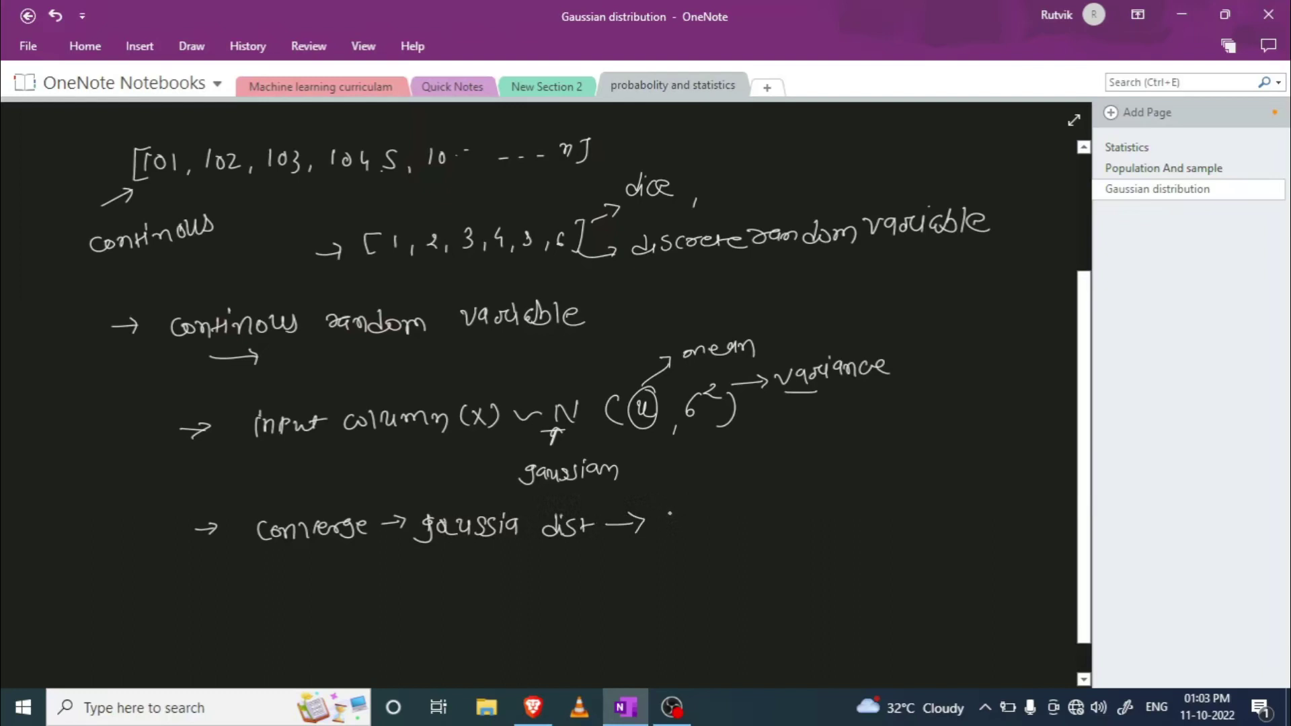
Step: Finish the line with 'increasing sample'
mouse_move(669, 506)
left_mouse_down()
mouse_move(671, 529)
mouse_move(729, 514)
mouse_move(730, 524)
left_mouse_up()
mouse_move(742, 517)
left_mouse_down()
mouse_move(738, 527)
mouse_move(772, 528)
left_mouse_up()
mouse_move(774, 519)
left_mouse_down()
mouse_move(801, 519)
mouse_move(787, 547)
left_mouse_up()
mouse_move(844, 508)
left_mouse_down()
mouse_move(827, 525)
mouse_move(849, 523)
left_mouse_up()
mouse_move(859, 523)
left_mouse_down()
mouse_move(909, 513)
mouse_move(933, 527)
left_mouse_up()
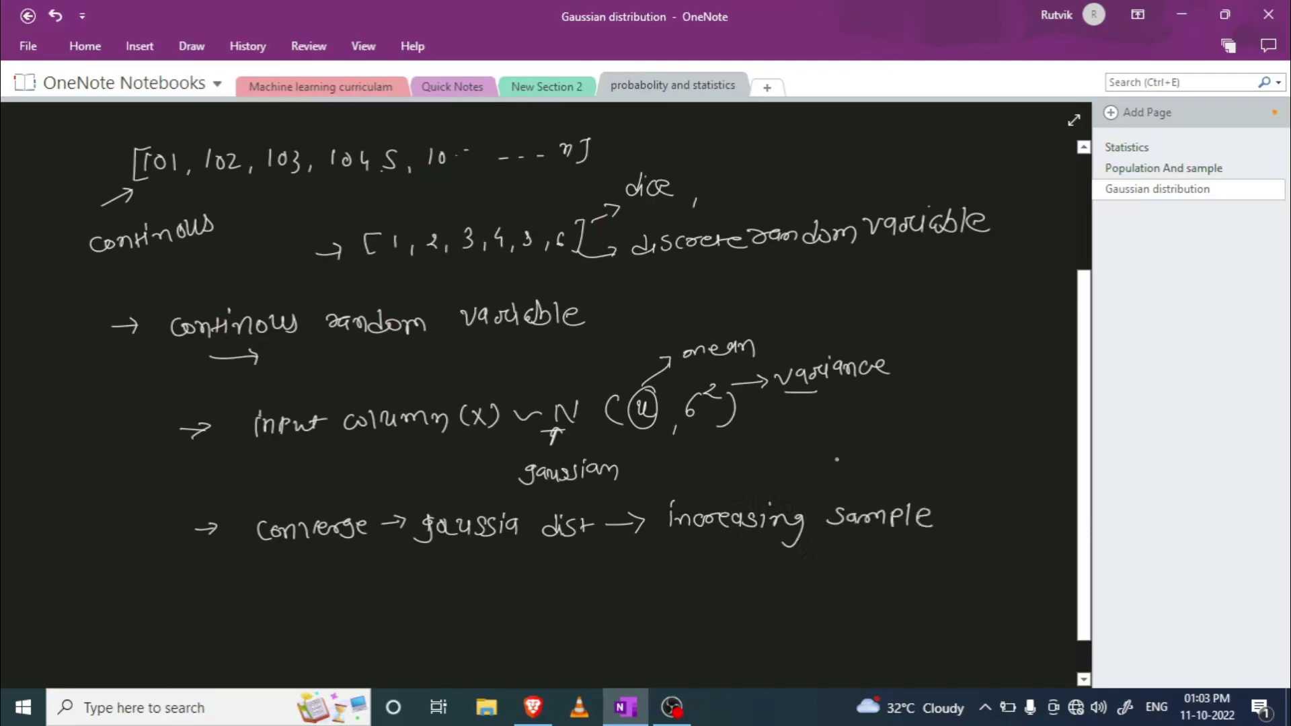
left_click(192, 46)
left_click(109, 91)
scroll(312, 296, "down", 6)
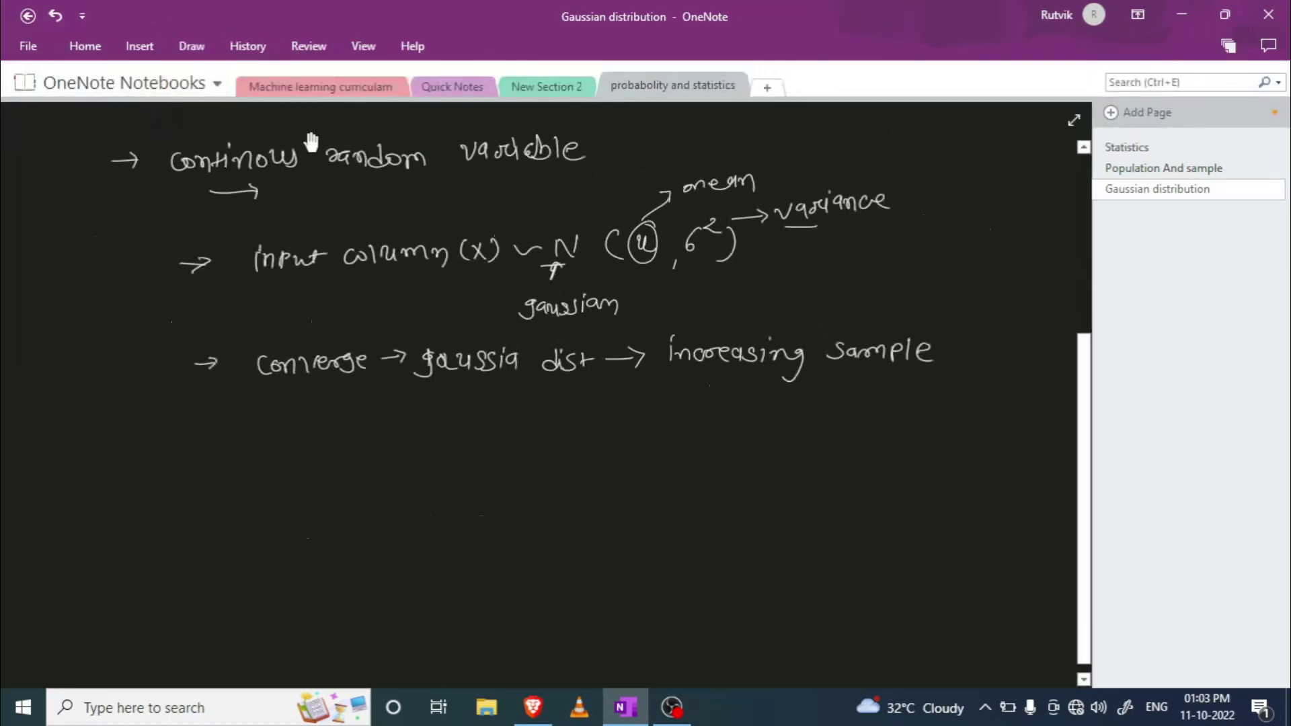
left_click(191, 47)
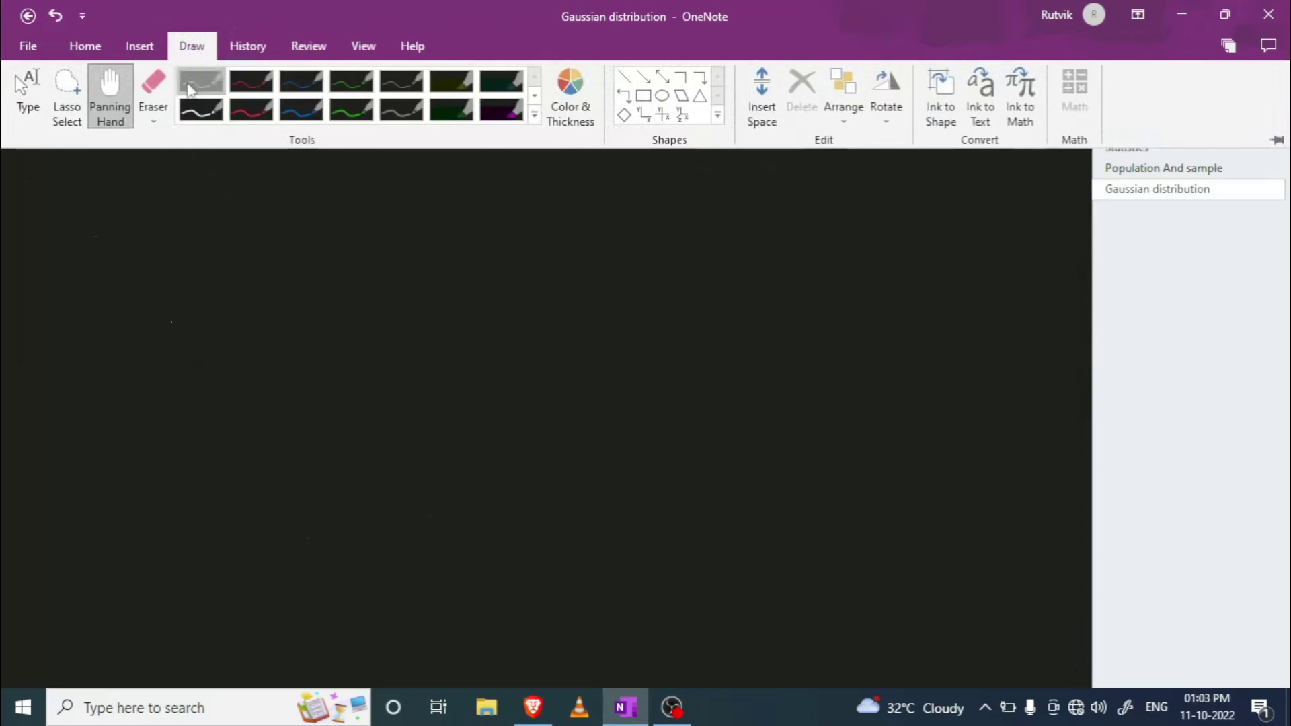
left_click(213, 123)
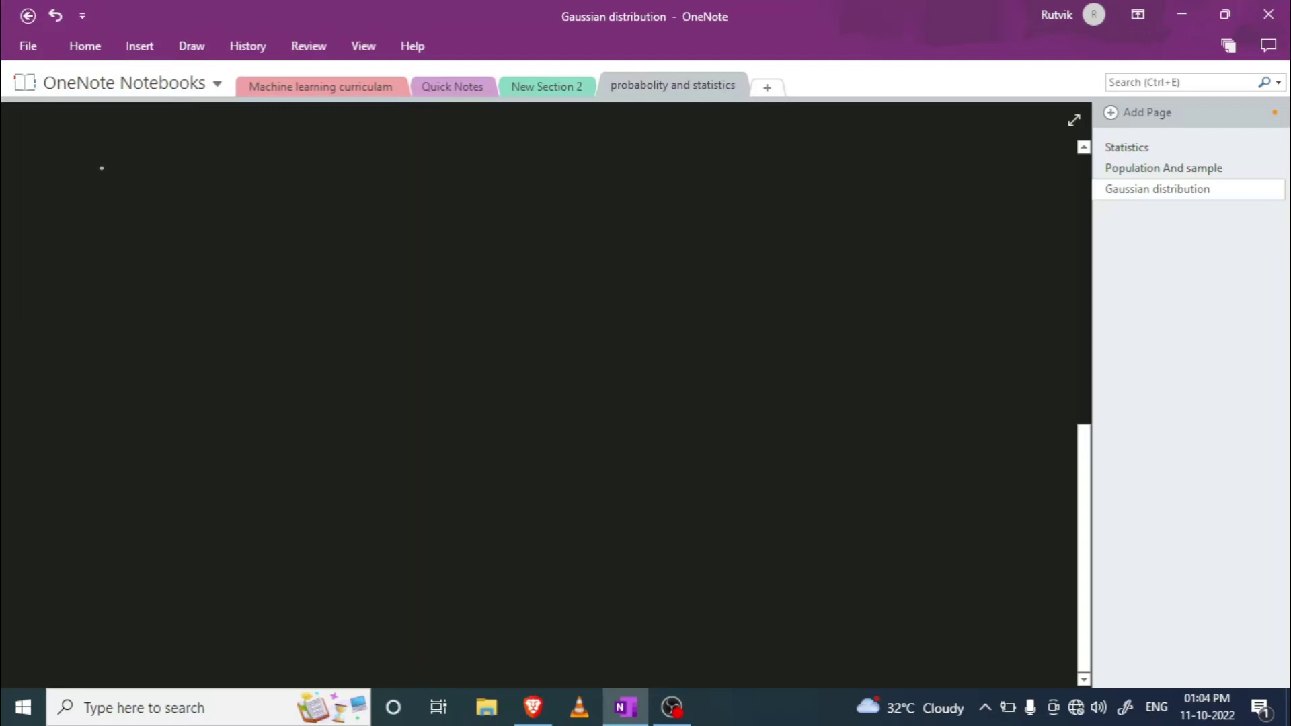
Step: Sketch axes and a bell curve, with an arrow to the label 'Follow Curve →'
mouse_move(171, 191)
left_mouse_down()
mouse_move(162, 388)
mouse_move(304, 345)
mouse_move(430, 341)
left_mouse_up()
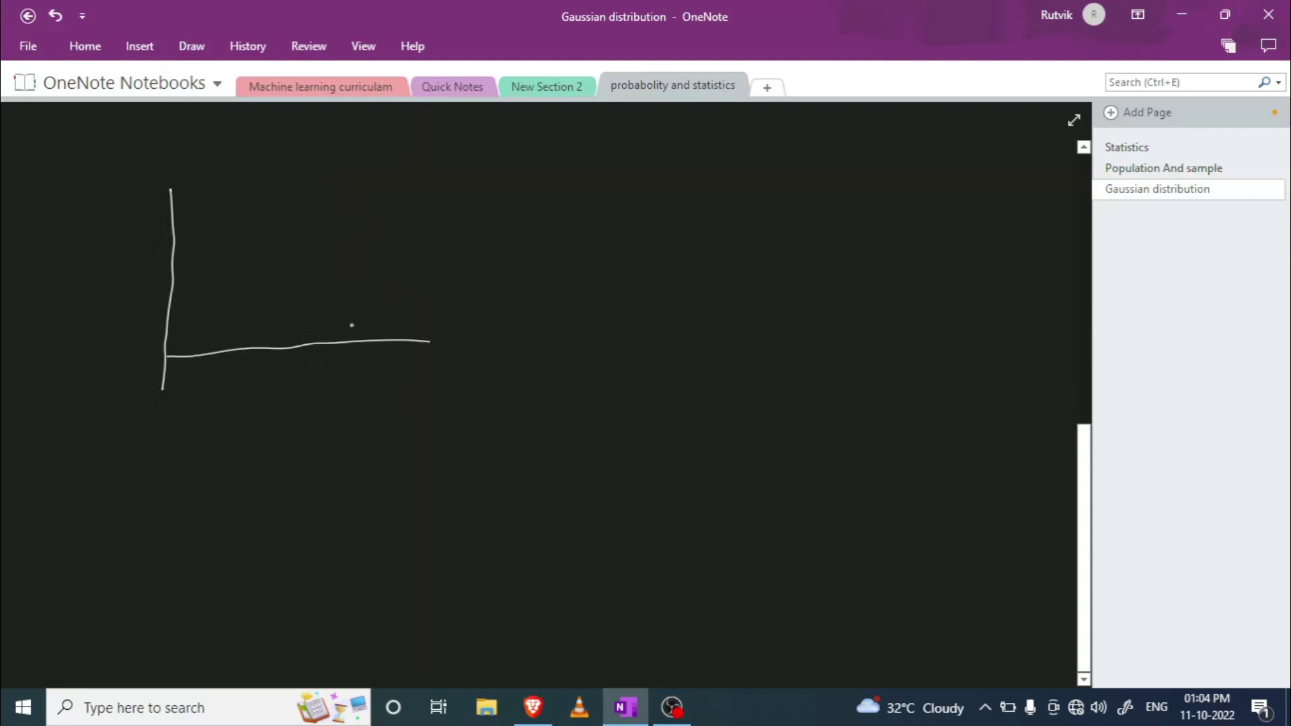
mouse_move(164, 357)
left_mouse_down()
mouse_move(210, 323)
mouse_move(222, 261)
mouse_move(276, 216)
mouse_move(325, 292)
mouse_move(414, 330)
left_mouse_up()
mouse_move(305, 257)
left_mouse_down()
mouse_move(362, 236)
mouse_move(371, 216)
left_mouse_up()
left_click_drag(359, 227, 390, 236)
mouse_move(394, 219)
left_mouse_down()
mouse_move(397, 236)
mouse_move(404, 225)
left_mouse_up()
mouse_move(409, 220)
left_mouse_down()
mouse_move(416, 230)
mouse_move(427, 218)
left_mouse_up()
mouse_move(403, 263)
left_mouse_down()
mouse_move(404, 277)
mouse_move(417, 272)
left_mouse_up()
left_click_drag(420, 272, 433, 267)
mouse_move(434, 265)
left_mouse_down()
mouse_move(461, 276)
mouse_move(489, 253)
left_mouse_up()
left_click_drag(478, 244, 481, 261)
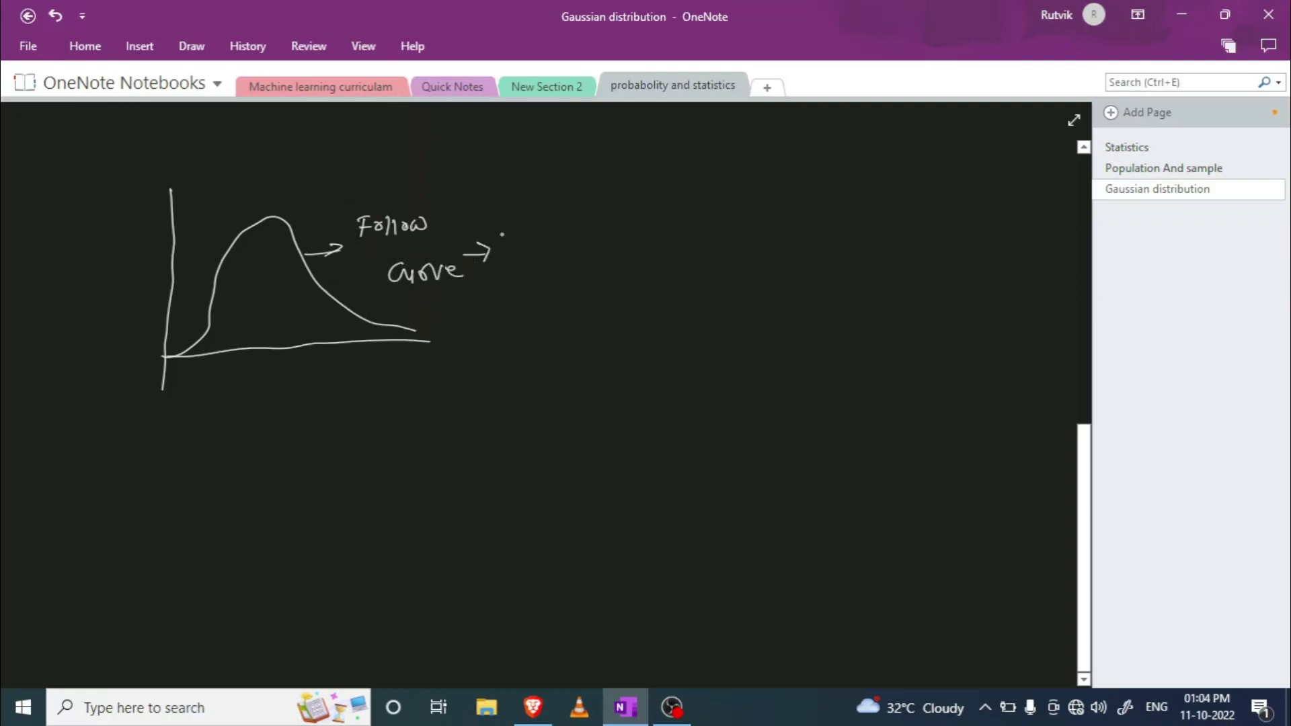
Step: Write 'Gaussian distribution' with a brace and arrow to 'Normal distribution'
mouse_move(501, 220)
left_mouse_down()
mouse_move(522, 218)
mouse_move(503, 233)
mouse_move(608, 219)
left_mouse_up()
mouse_move(549, 268)
left_mouse_down()
mouse_move(607, 266)
mouse_move(625, 281)
mouse_move(644, 265)
mouse_move(674, 273)
left_mouse_up()
mouse_move(680, 214)
left_mouse_down()
mouse_move(692, 241)
mouse_move(683, 273)
left_mouse_up()
mouse_move(699, 248)
left_mouse_down()
mouse_move(716, 257)
mouse_move(737, 220)
mouse_move(825, 211)
left_mouse_up()
left_click(817, 247)
left_click_drag(748, 277, 776, 289)
left_click(753, 268)
left_click_drag(771, 278, 811, 287)
left_click_drag(807, 288, 845, 289)
left_click_drag(835, 277, 909, 285)
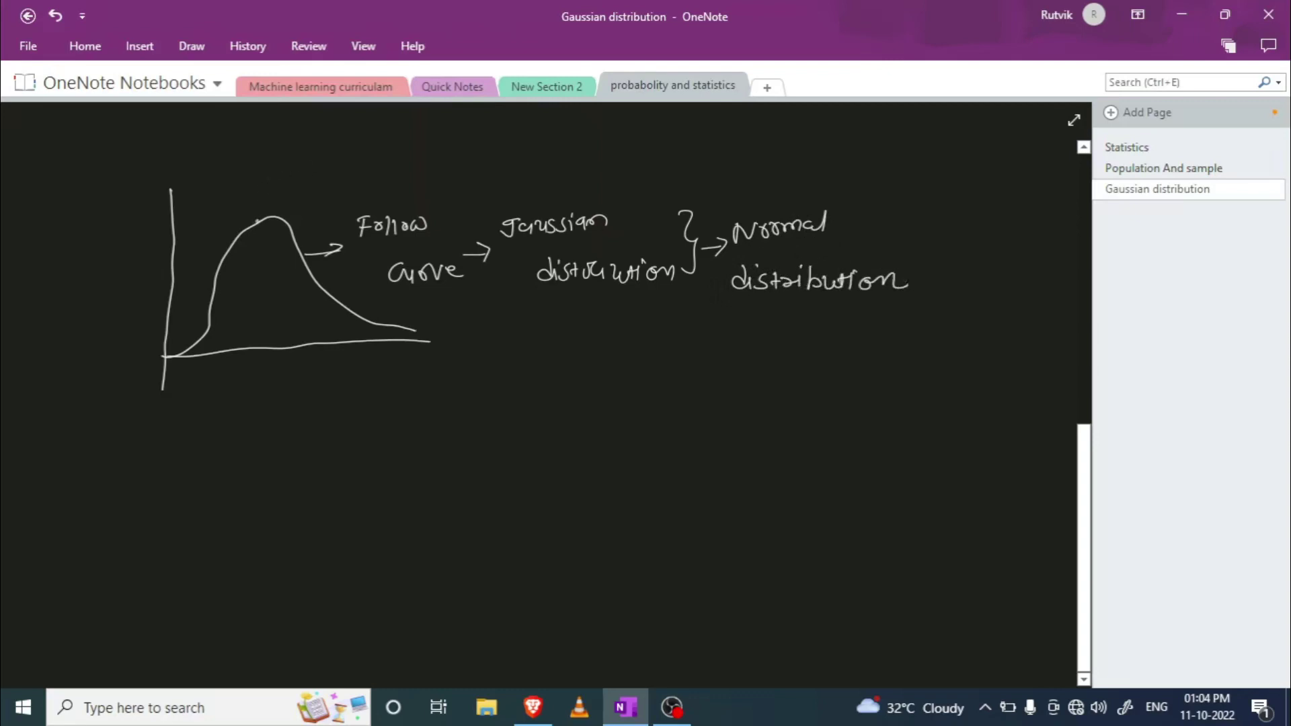
Step: Draw an arrow from the curve's peak labelled 'bell curve'
mouse_move(257, 220)
left_mouse_down()
mouse_move(287, 190)
mouse_move(291, 202)
left_mouse_up()
mouse_move(306, 154)
left_mouse_down()
mouse_move(319, 173)
mouse_move(346, 176)
left_mouse_up()
mouse_move(379, 159)
left_mouse_down()
mouse_move(373, 174)
mouse_move(433, 156)
mouse_move(457, 170)
left_mouse_up()
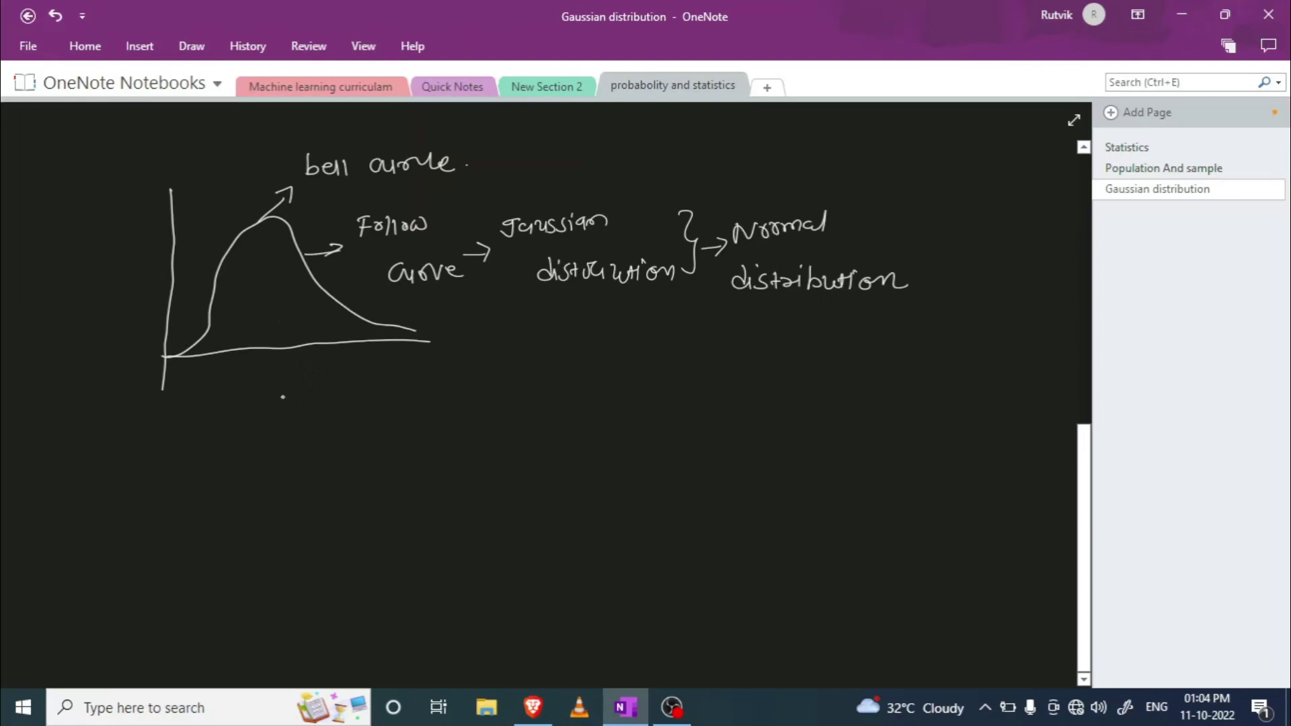
Step: Below the graph, write 'PDF →' and begin 'f(x) = 1/σ'
mouse_move(282, 397)
left_mouse_down()
mouse_move(281, 420)
mouse_move(283, 408)
mouse_move(297, 417)
left_mouse_up()
mouse_move(315, 397)
left_mouse_down()
mouse_move(314, 418)
mouse_move(326, 397)
left_mouse_up()
left_click_drag(314, 407, 251, 369)
left_click(349, 402)
left_click_drag(347, 406, 371, 406)
mouse_move(363, 399)
left_mouse_down()
mouse_move(377, 405)
mouse_move(362, 412)
left_mouse_up()
left_click(366, 396)
mouse_move(427, 381)
left_mouse_down()
mouse_move(419, 402)
mouse_move(464, 381)
mouse_move(463, 398)
left_mouse_up()
left_click_drag(483, 387, 492, 387)
mouse_move(483, 393)
left_mouse_down()
mouse_move(560, 397)
mouse_move(504, 425)
mouse_move(528, 431)
mouse_move(555, 406)
mouse_move(546, 434)
mouse_move(560, 421)
left_mouse_up()
Step: Finish the formula as 1/(σ√2π)·e^(−½((x−μ)/σ)²)
left_click_drag(550, 423, 559, 435)
left_click(562, 390)
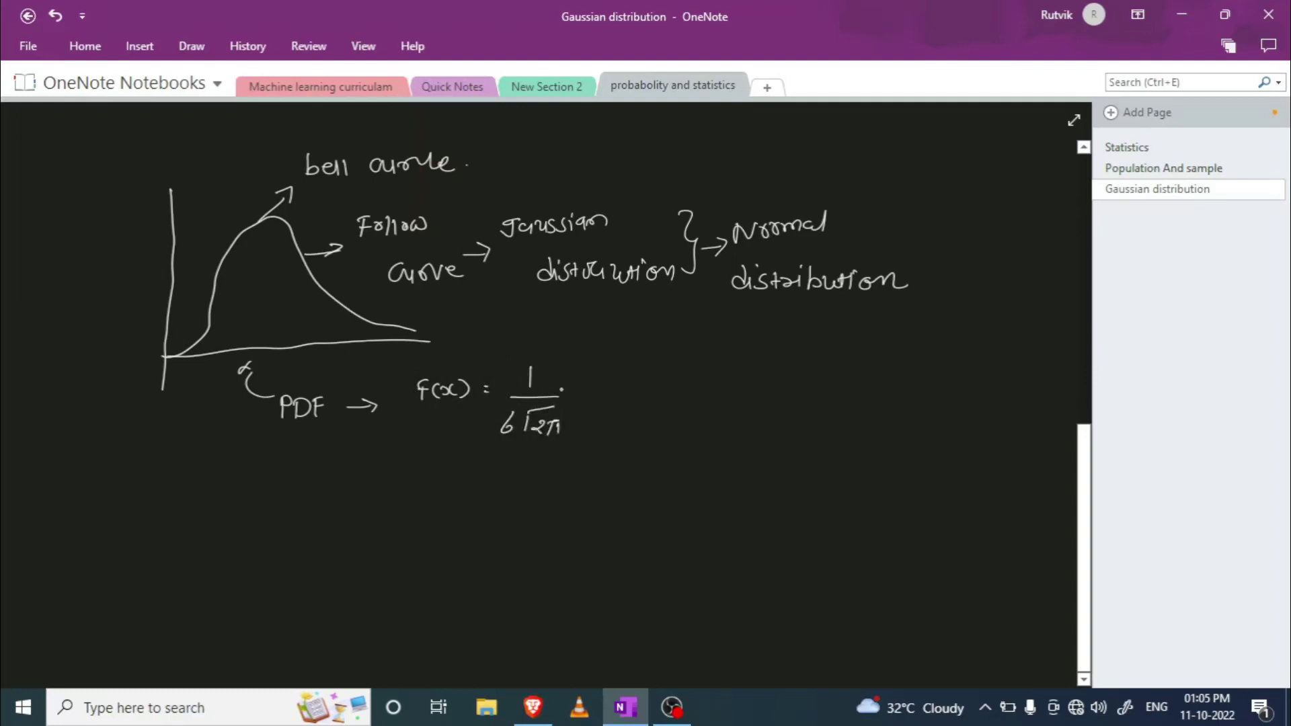
left_click_drag(600, 382, 622, 351)
mouse_move(620, 357)
left_mouse_down()
mouse_move(643, 369)
mouse_move(656, 414)
left_mouse_up()
left_click(667, 399)
left_click_drag(664, 364, 666, 375)
mouse_move(687, 369)
left_mouse_down()
mouse_move(716, 363)
mouse_move(680, 412)
left_mouse_up()
mouse_move(731, 360)
left_mouse_down()
mouse_move(711, 408)
mouse_move(751, 352)
mouse_move(763, 357)
left_mouse_up()
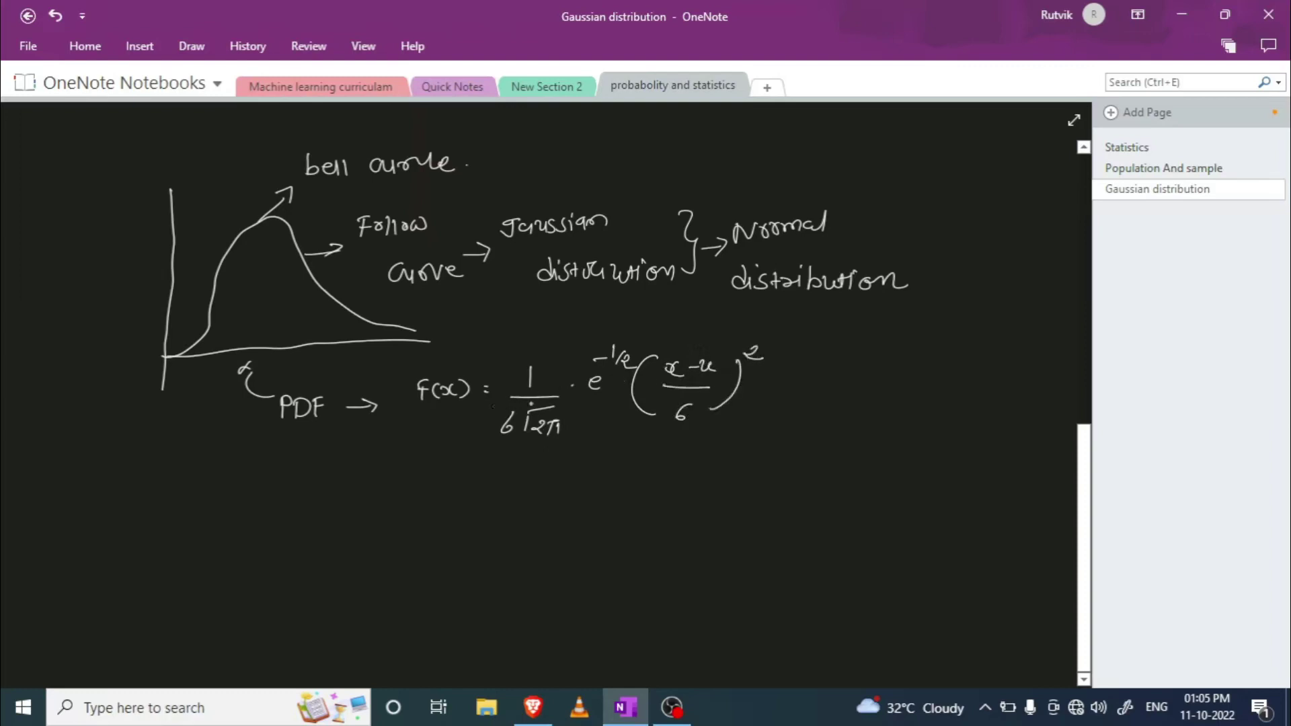
Step: Circle both σ terms and join them with a bracket beneath
mouse_move(511, 404)
left_mouse_down()
mouse_move(519, 422)
mouse_move(511, 402)
left_mouse_up()
left_click_drag(687, 401, 689, 398)
mouse_move(506, 436)
left_mouse_down()
mouse_move(644, 466)
mouse_move(658, 425)
left_mouse_up()
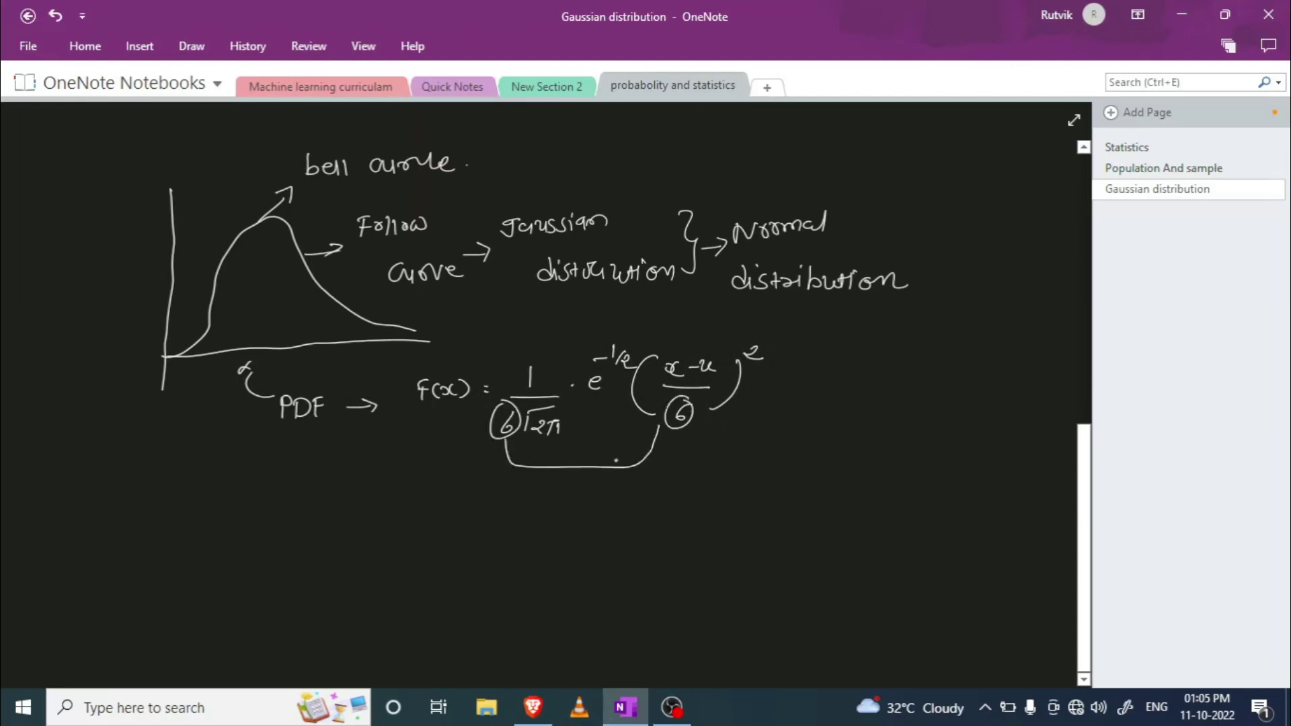
Step: Write 'standard deviation' under the σ bracket and circle the e
mouse_move(603, 466)
left_mouse_down()
mouse_move(556, 521)
mouse_move(628, 522)
mouse_move(696, 488)
mouse_move(749, 510)
mouse_move(773, 491)
mouse_move(796, 504)
mouse_move(813, 494)
left_mouse_up()
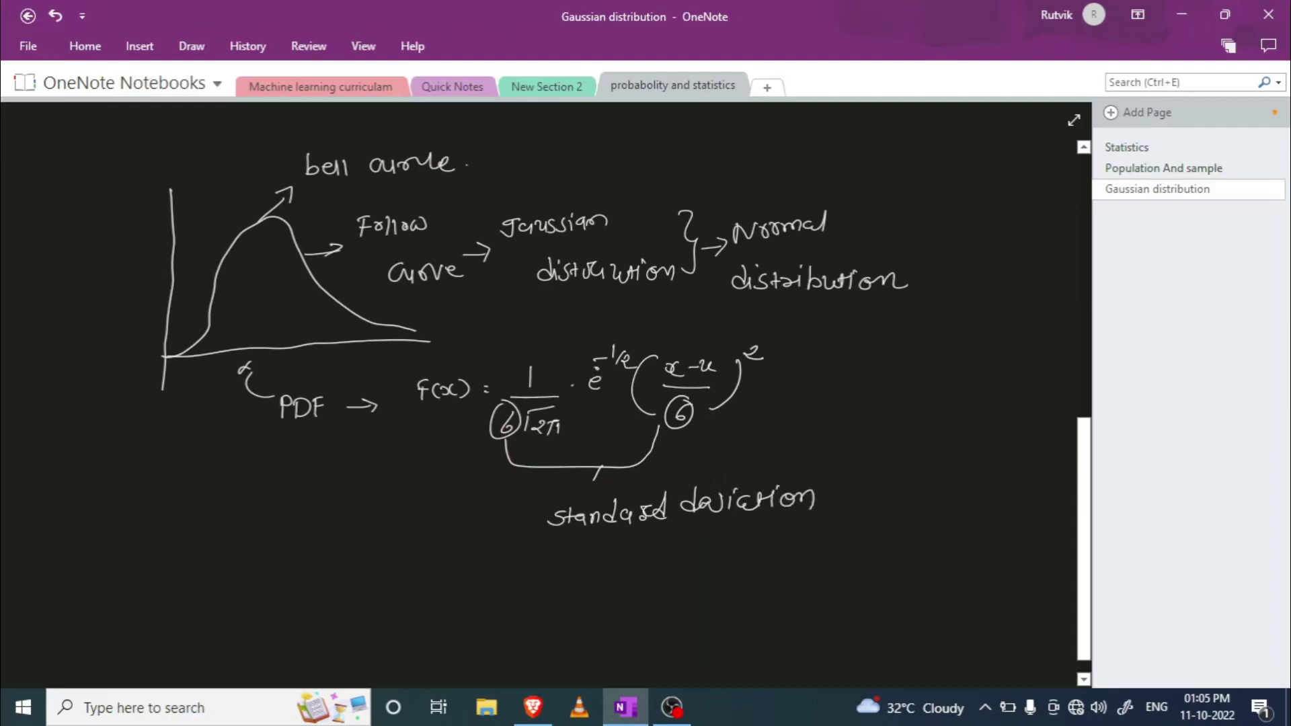
left_click_drag(600, 374, 603, 378)
mouse_move(672, 355)
left_mouse_down()
mouse_move(657, 368)
mouse_move(695, 334)
left_mouse_up()
mouse_move(684, 336)
left_mouse_down()
mouse_move(741, 315)
mouse_move(802, 327)
mouse_move(830, 307)
mouse_move(829, 323)
left_mouse_up()
Step: Label x as 'data point' and circle μ with an arrow to 'mean'
left_click(689, 313)
left_click_drag(821, 316, 835, 310)
mouse_move(711, 338)
left_mouse_down()
mouse_move(699, 356)
mouse_move(869, 366)
left_mouse_up()
left_click(791, 349)
left_click(853, 364)
left_click(873, 368)
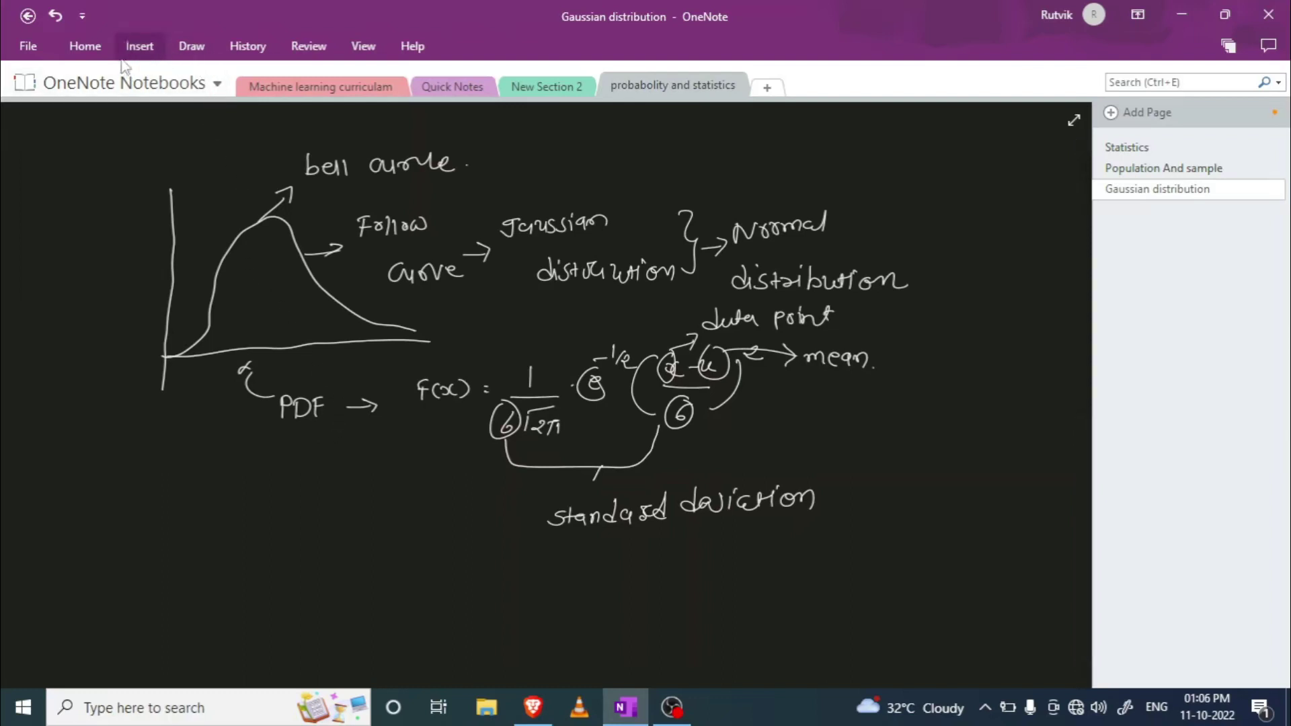
Step: Pan the page up with the Panning Hand to show blank space below the formula, then reselect the pen
left_click(195, 48)
left_click(107, 81)
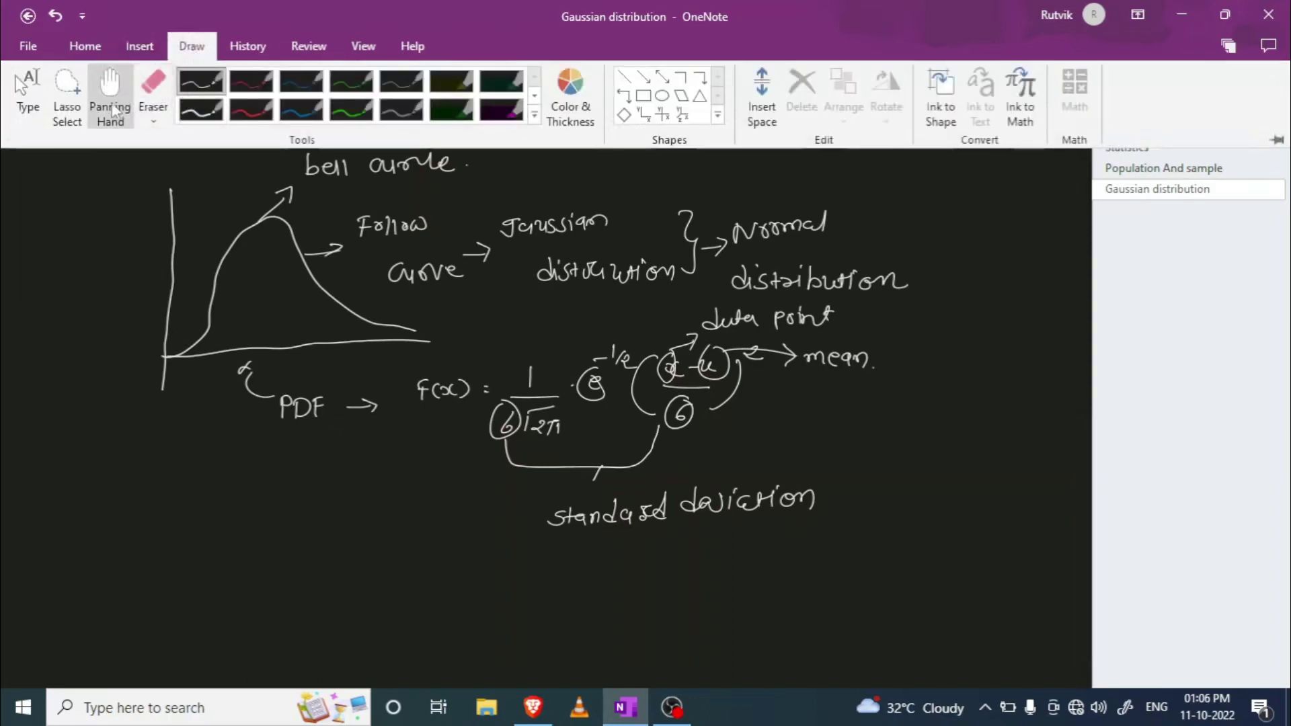
left_click_drag(417, 383, 422, 2)
left_click(139, 45)
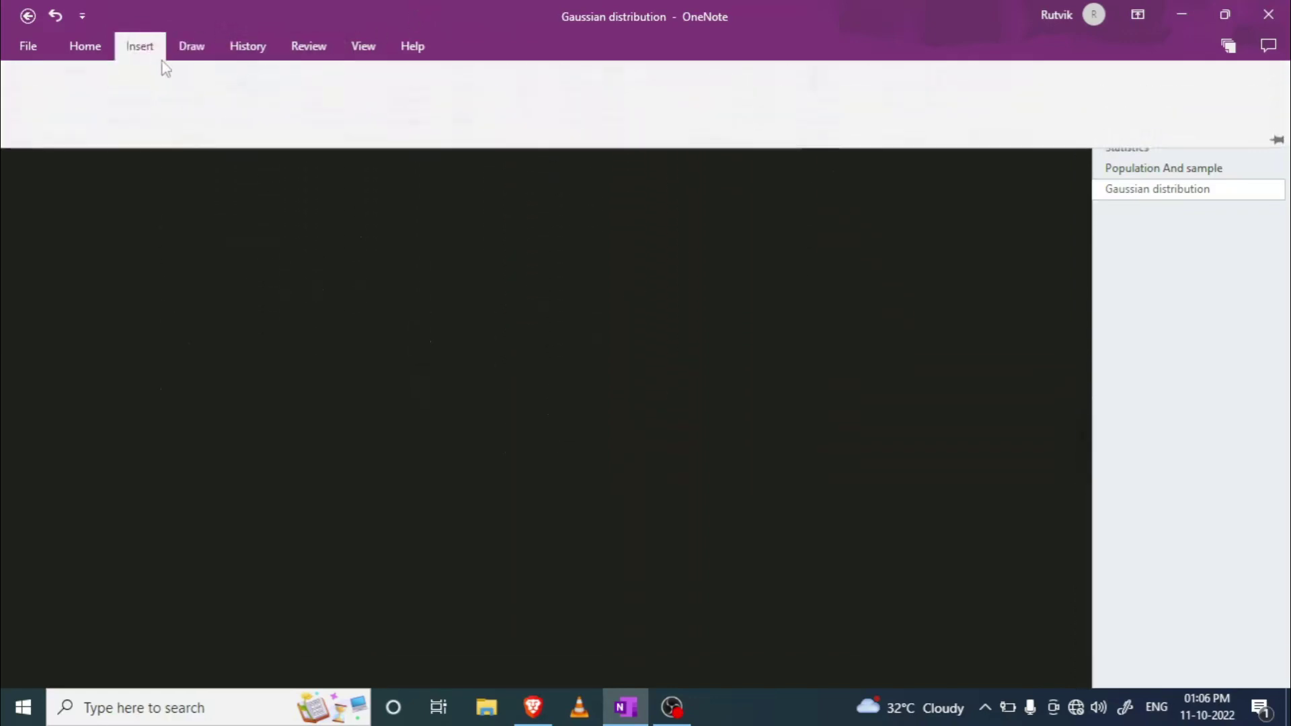
left_click(193, 47)
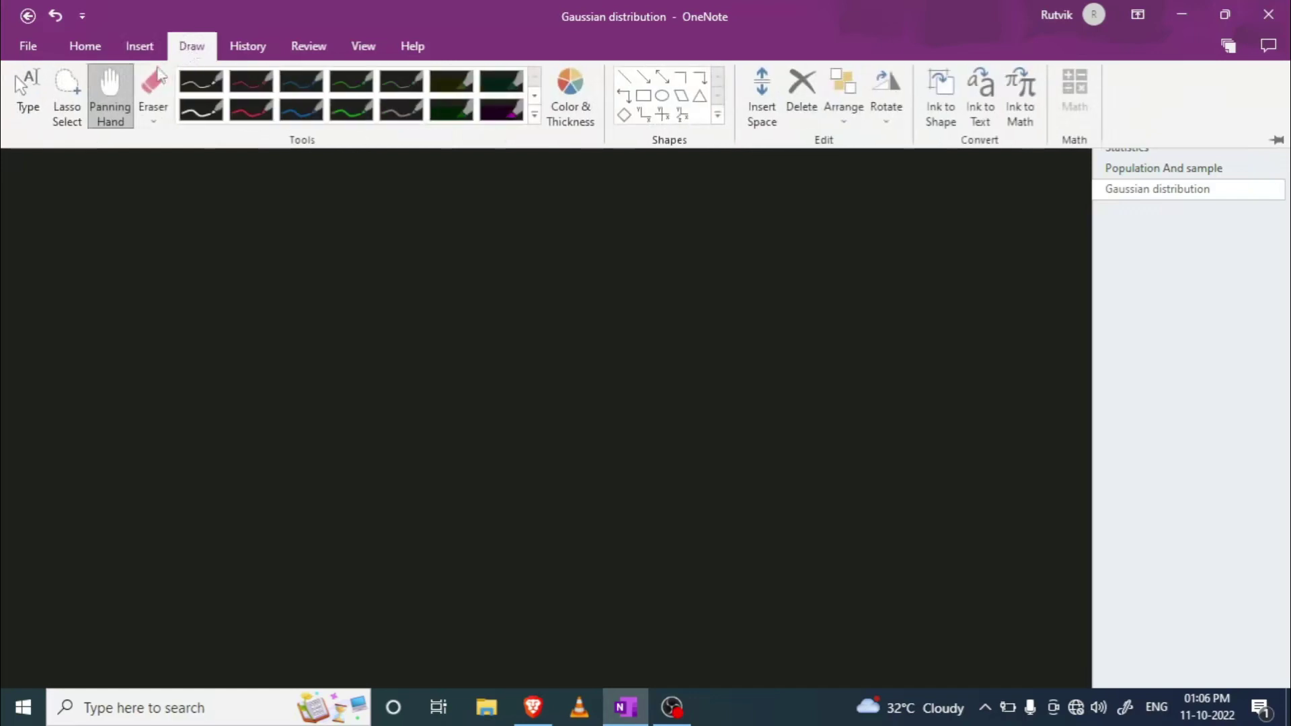
left_click(195, 104)
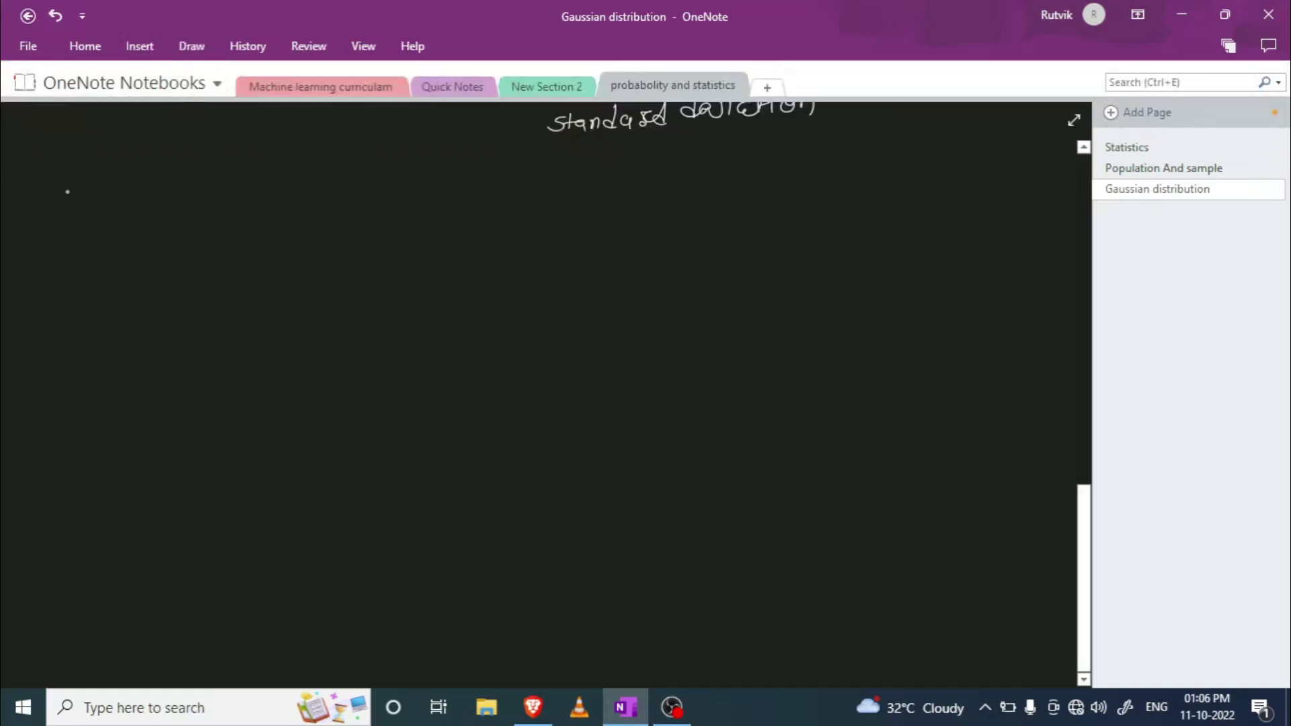
Step: Handwrite an arrow with the word 'usage', then a sub-arrow beneath it
mouse_move(60, 198)
left_mouse_down()
mouse_move(163, 199)
mouse_move(156, 213)
left_mouse_up()
left_click_drag(167, 196, 188, 202)
left_click_drag(94, 250, 118, 248)
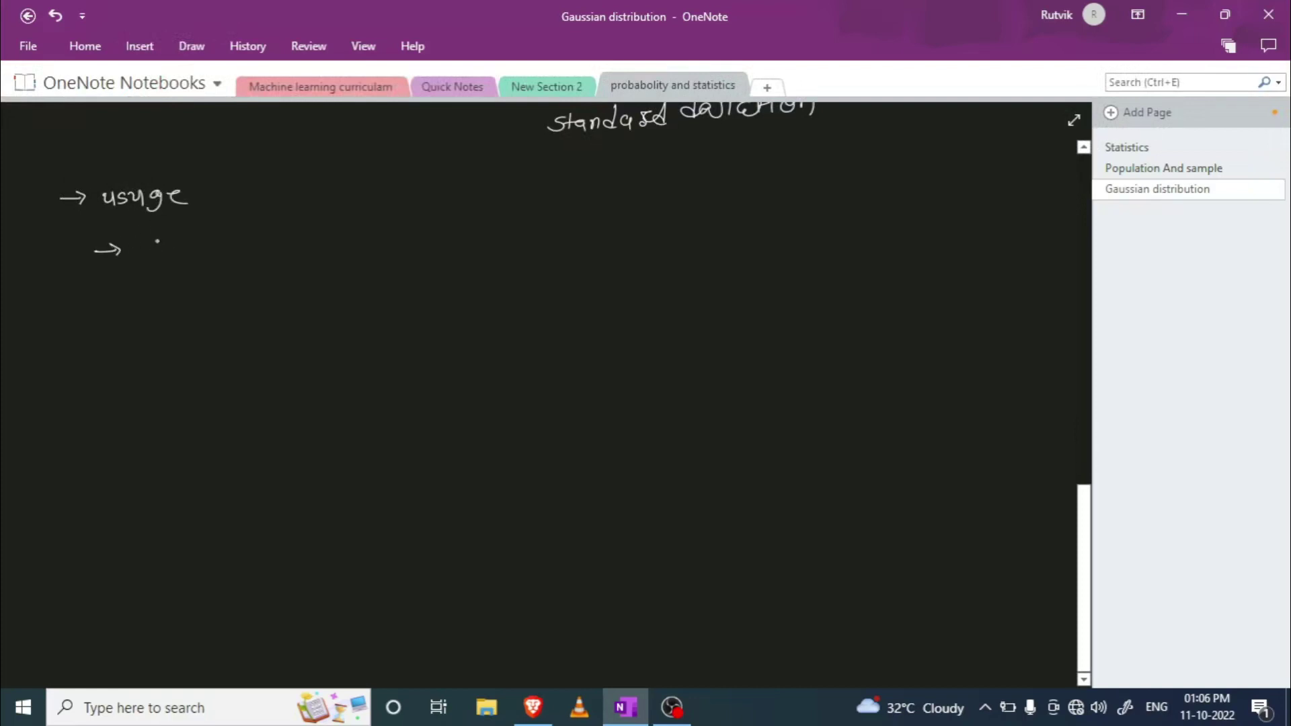
Step: Write '68-95-99.7%' after the sub-arrow and '1σ 2σ 3σ' underneath the percentages
mouse_move(160, 240)
left_mouse_down()
mouse_move(152, 253)
mouse_move(286, 252)
mouse_move(310, 236)
mouse_move(302, 252)
mouse_move(322, 249)
left_mouse_up()
left_click(291, 251)
left_click(321, 240)
left_click(330, 247)
mouse_move(149, 276)
left_mouse_down()
mouse_move(148, 293)
mouse_move(297, 283)
left_mouse_up()
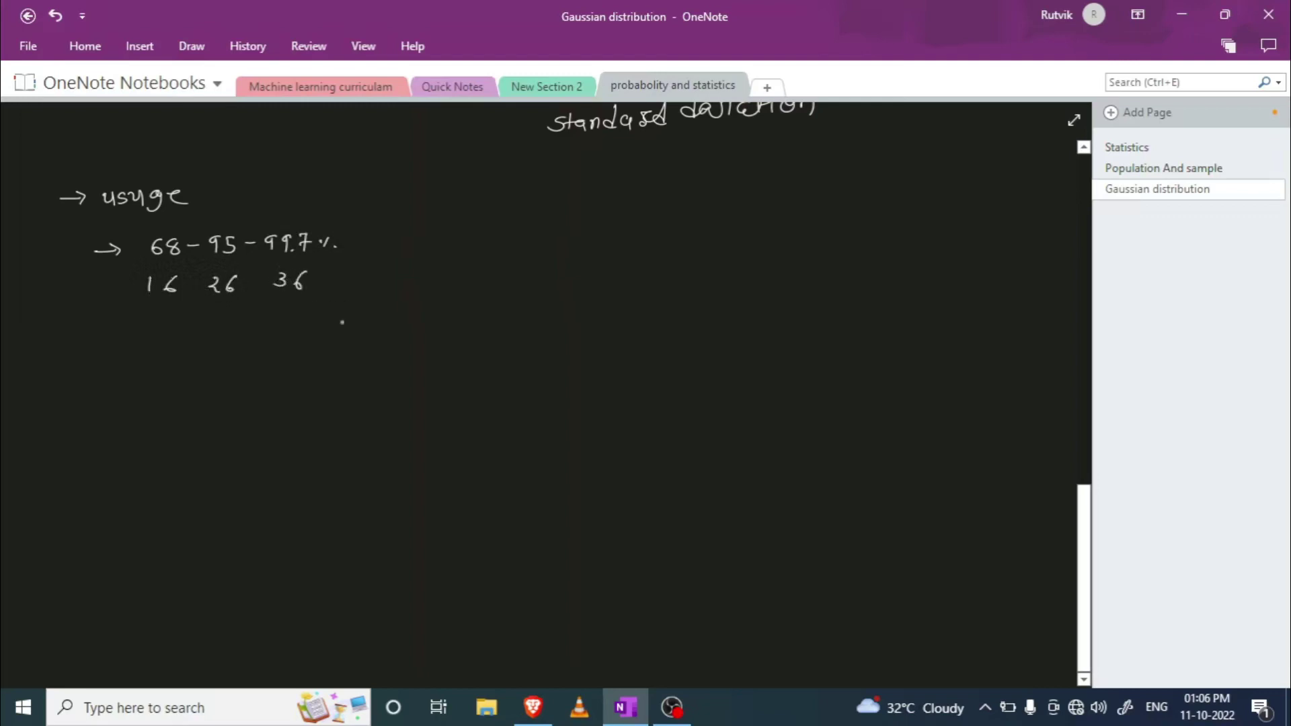